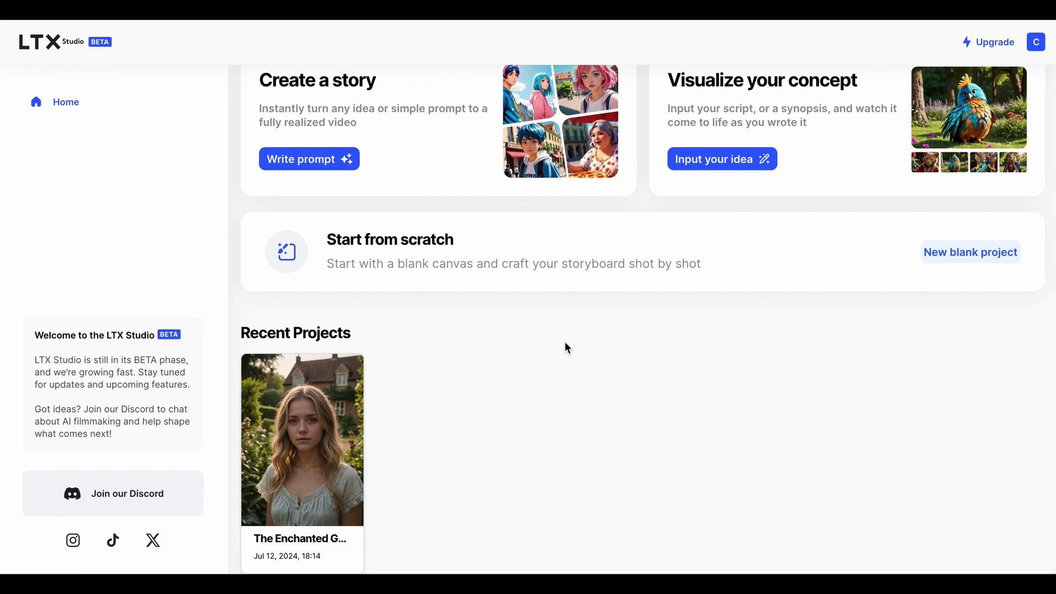
# Find The Enchanted Garden under Recent Projects and open it
pyautogui.scroll(2, 565, 347)
pyautogui.scroll(1, 418, 143)
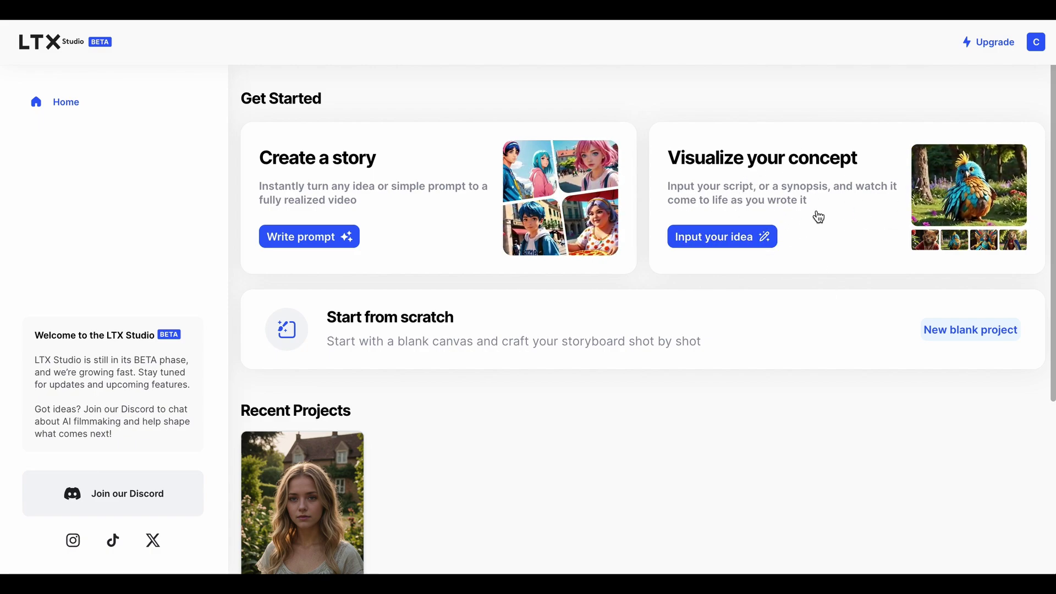
pyautogui.scroll(-1, 837, 363)
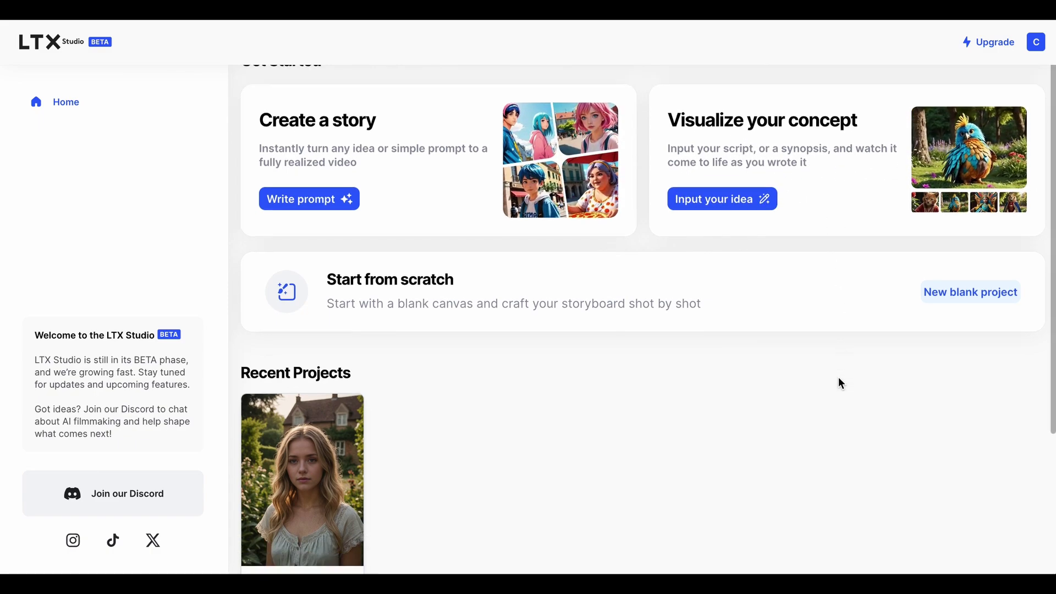
pyautogui.scroll(1, 813, 316)
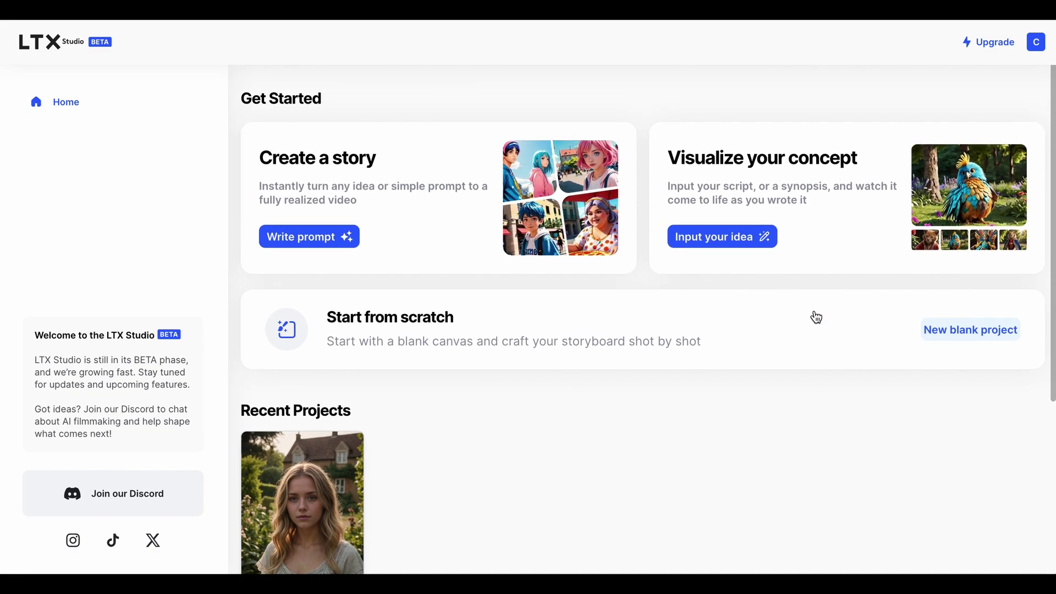
pyautogui.scroll(-1, 816, 317)
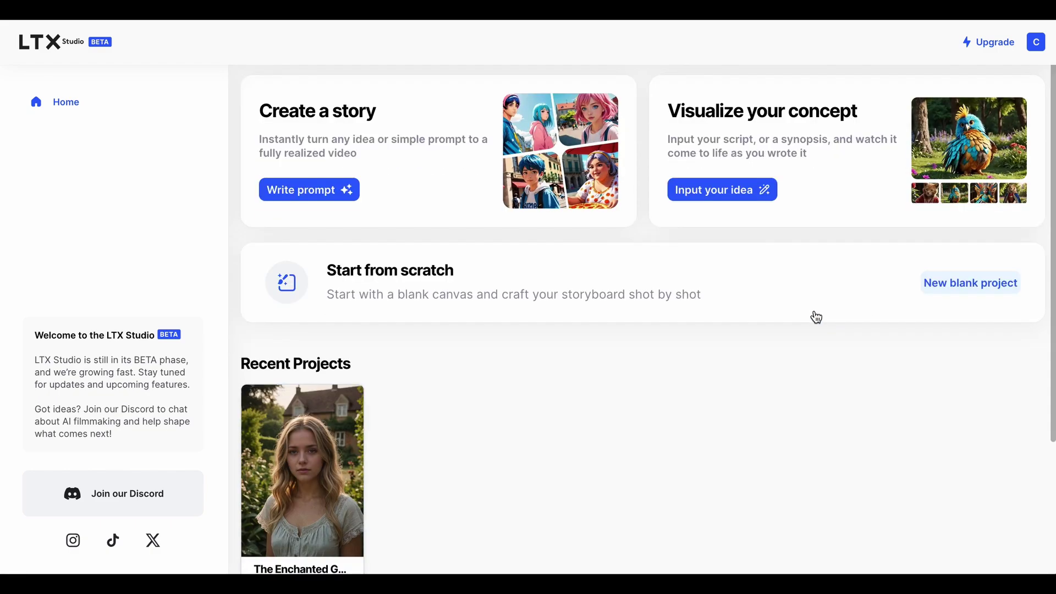
pyautogui.scroll(-1, 814, 316)
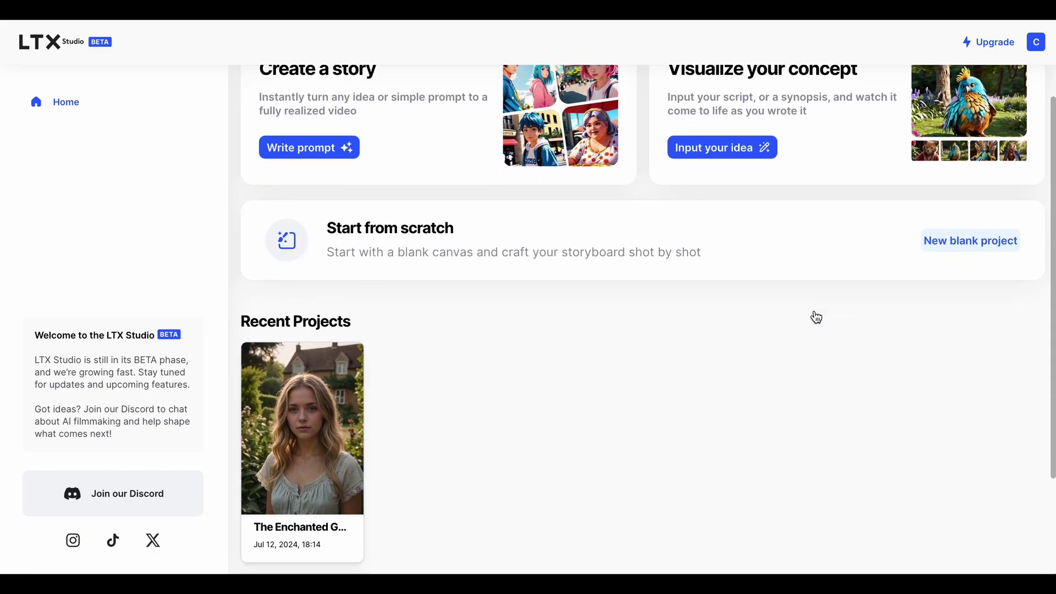
pyautogui.click(311, 394)
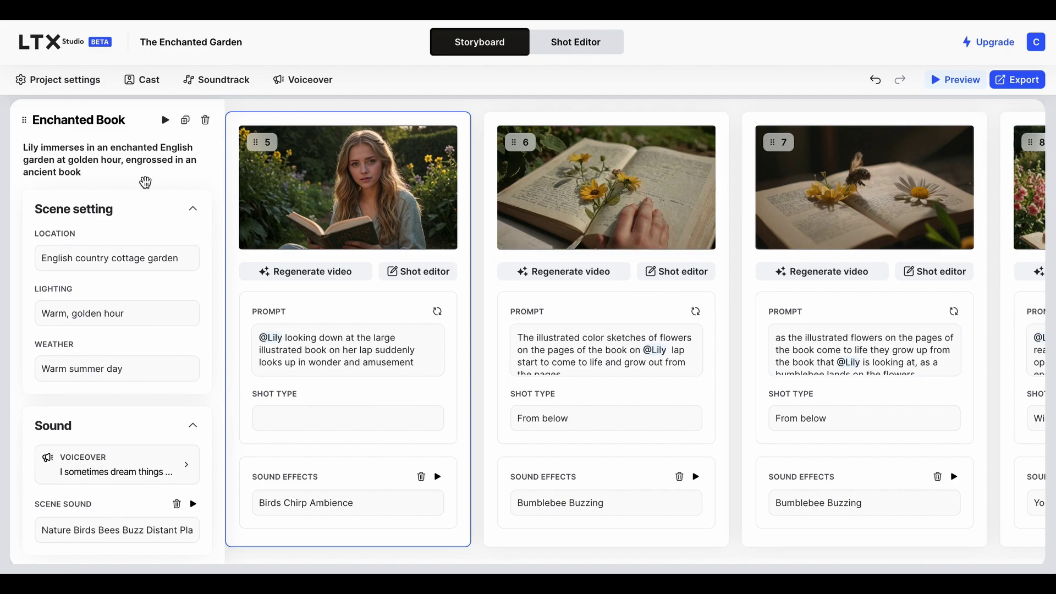
# Browse the storyboard shot cards, ending on Shot 7's 9-second bee-and-book clip
pyautogui.scroll(-1, 141, 330)
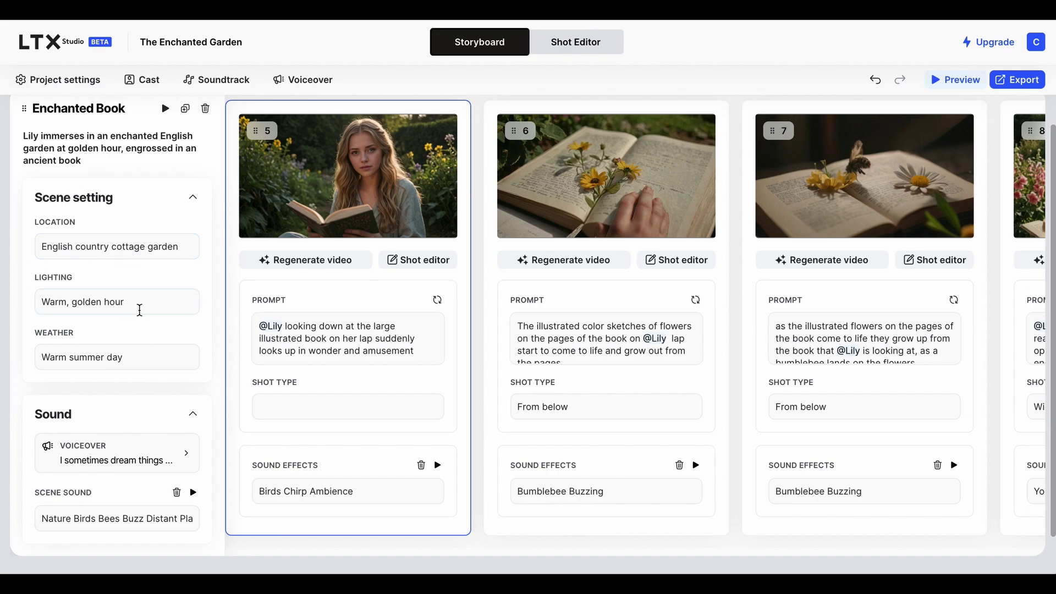
pyautogui.scroll(-2, 139, 310)
pyautogui.scroll(4, 140, 305)
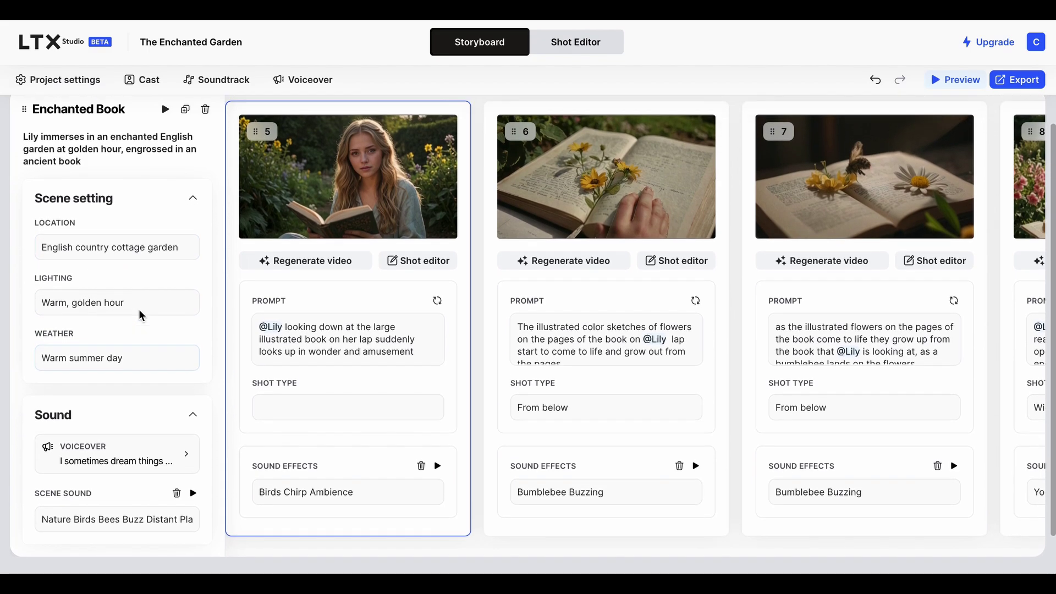
pyautogui.moveTo(342, 192)
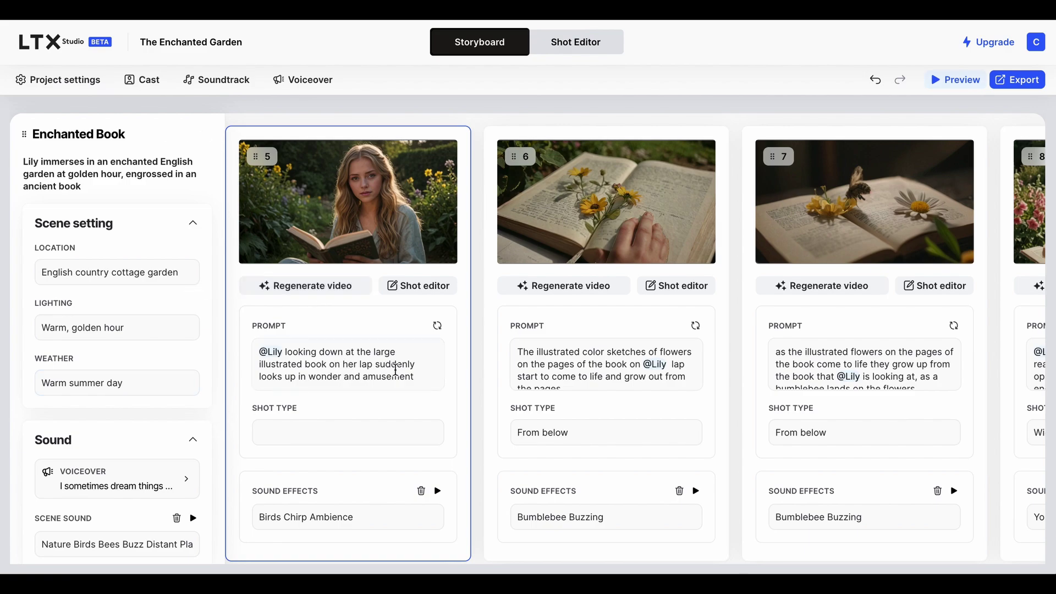
pyautogui.scroll(-2, 395, 370)
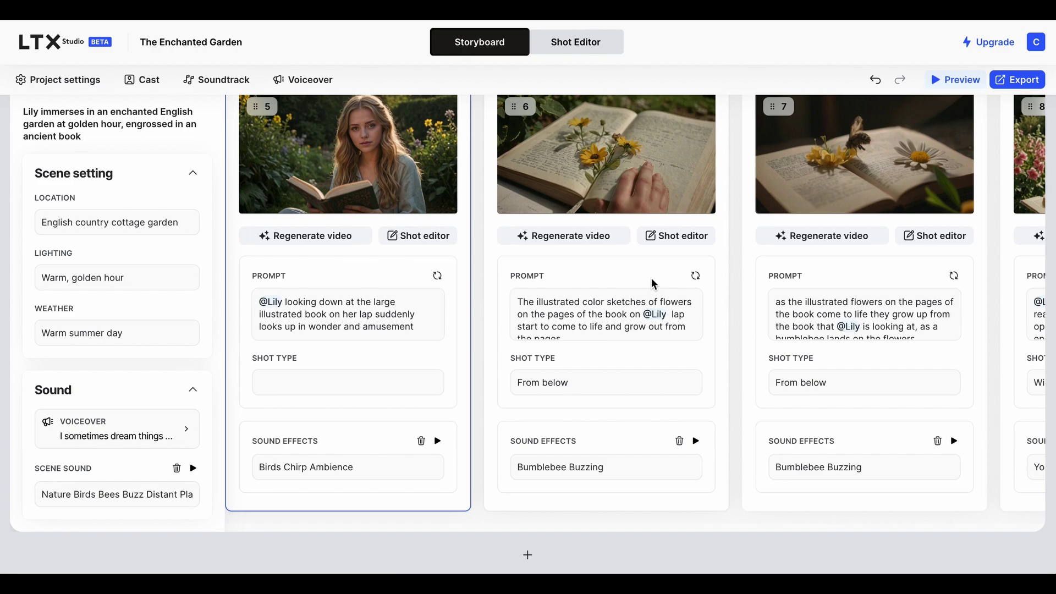
pyautogui.scroll(1, 653, 284)
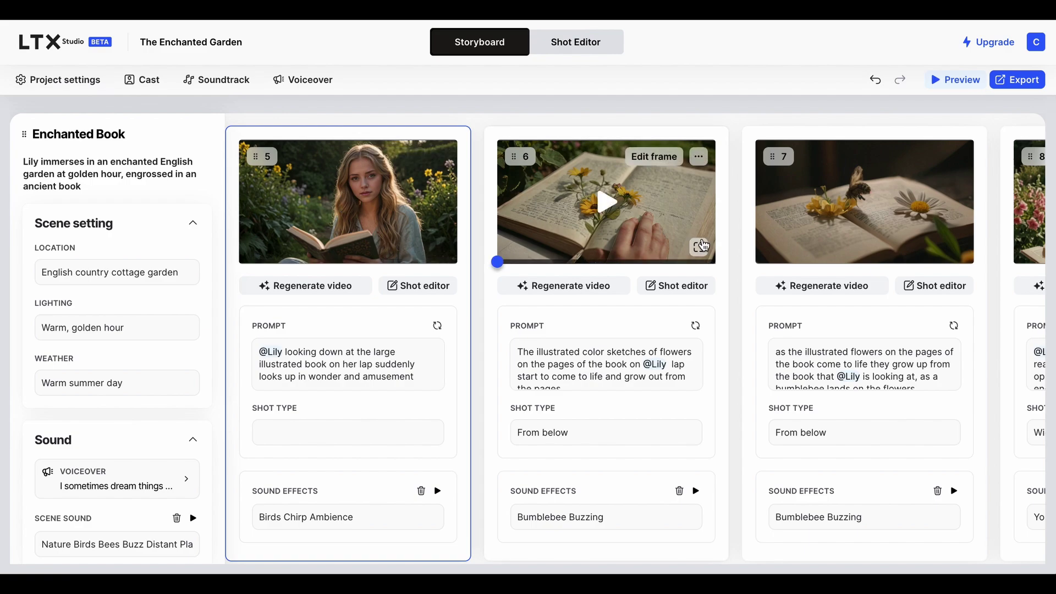
pyautogui.scroll(-1, 605, 275)
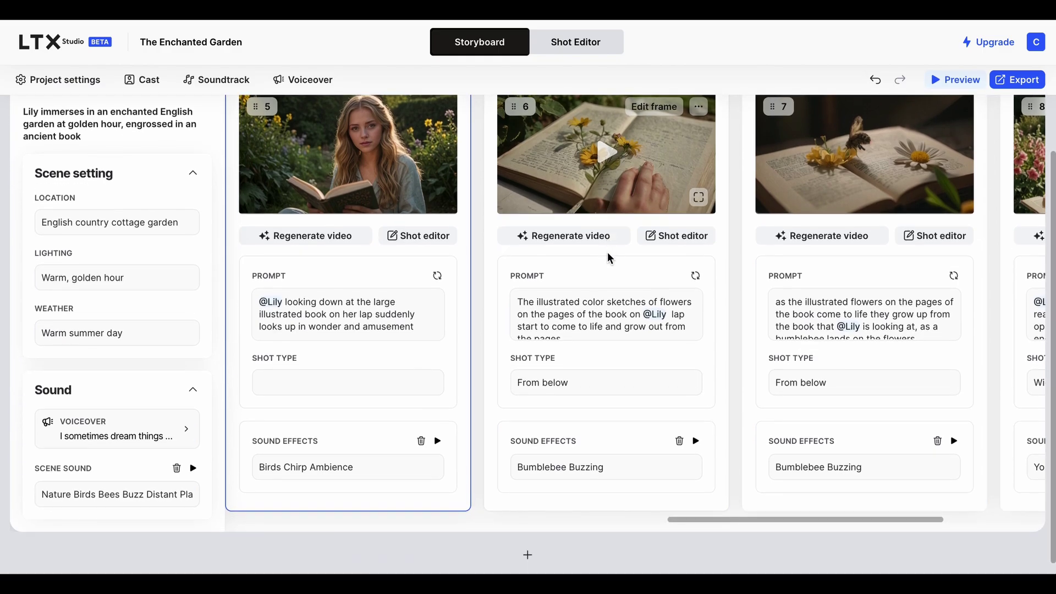
pyautogui.hscroll(-10, 507, 297)
pyautogui.hscroll(-3, 505, 295)
pyautogui.hscroll(6, 504, 295)
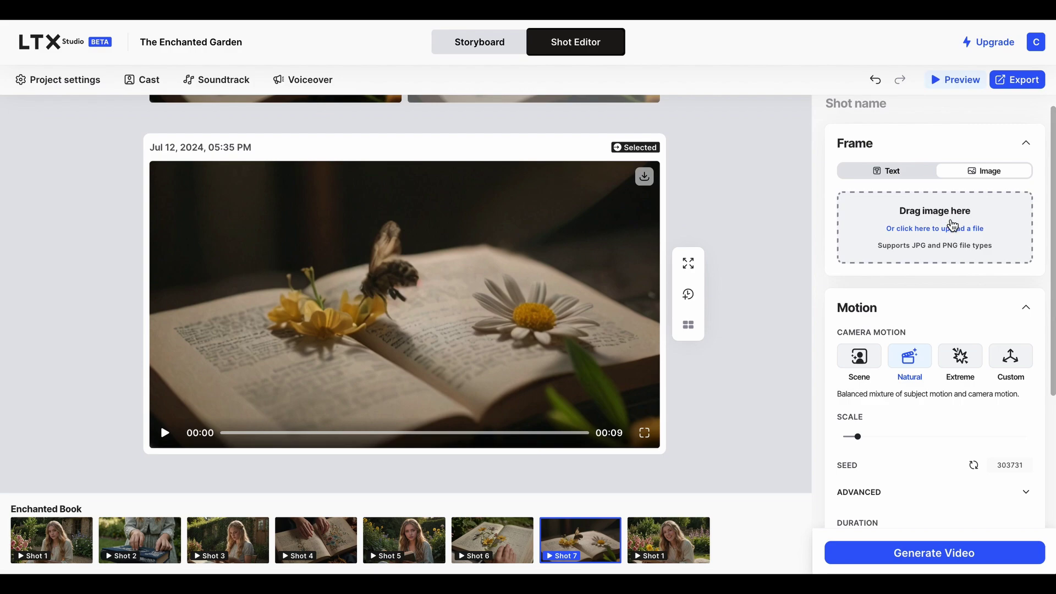
pyautogui.scroll(1, 967, 369)
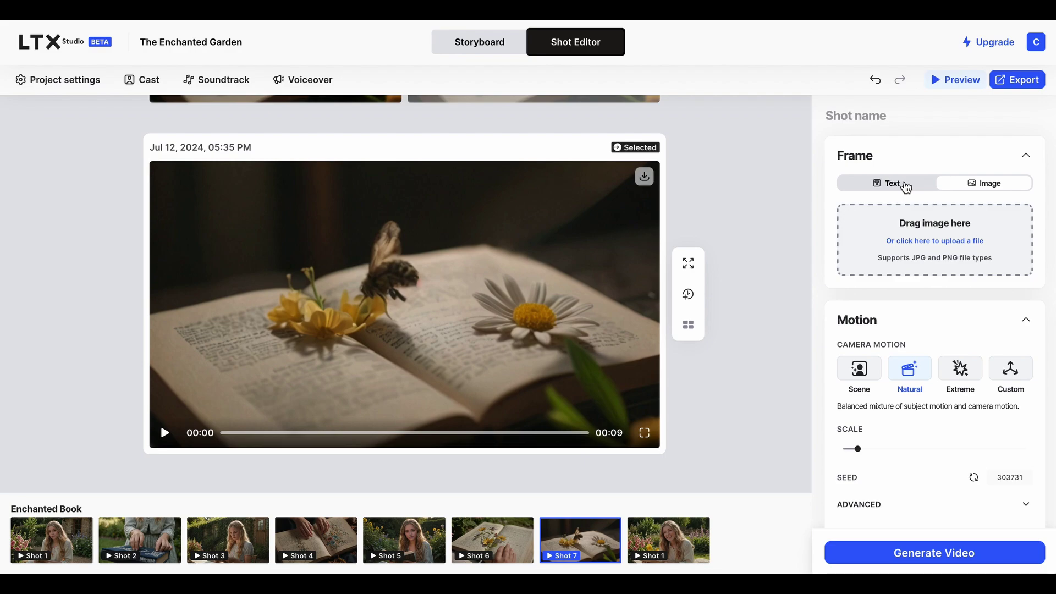
pyautogui.click(907, 188)
pyautogui.scroll(-3, 1004, 260)
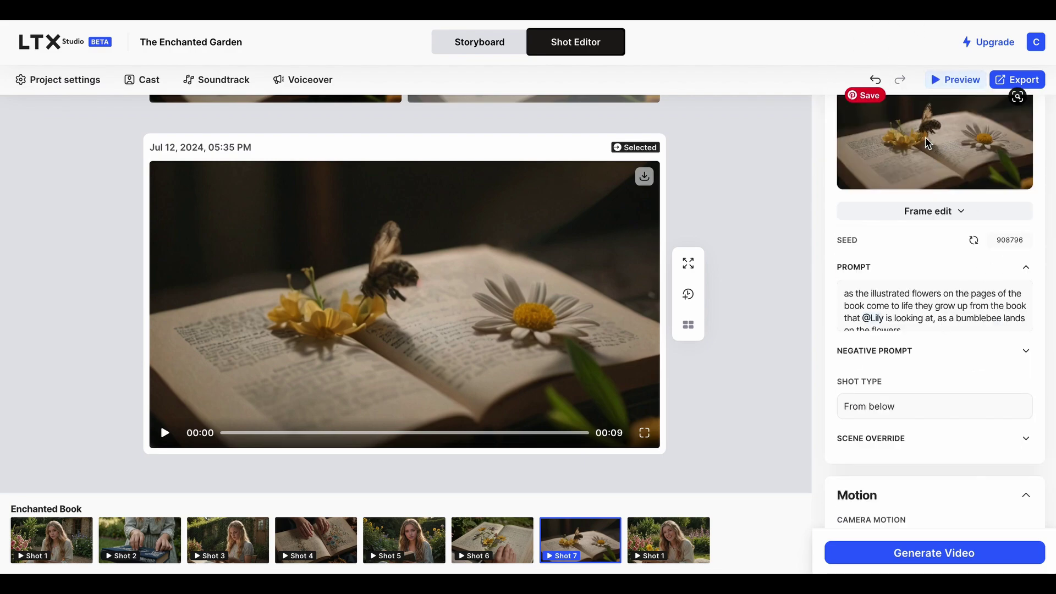
pyautogui.click(494, 44)
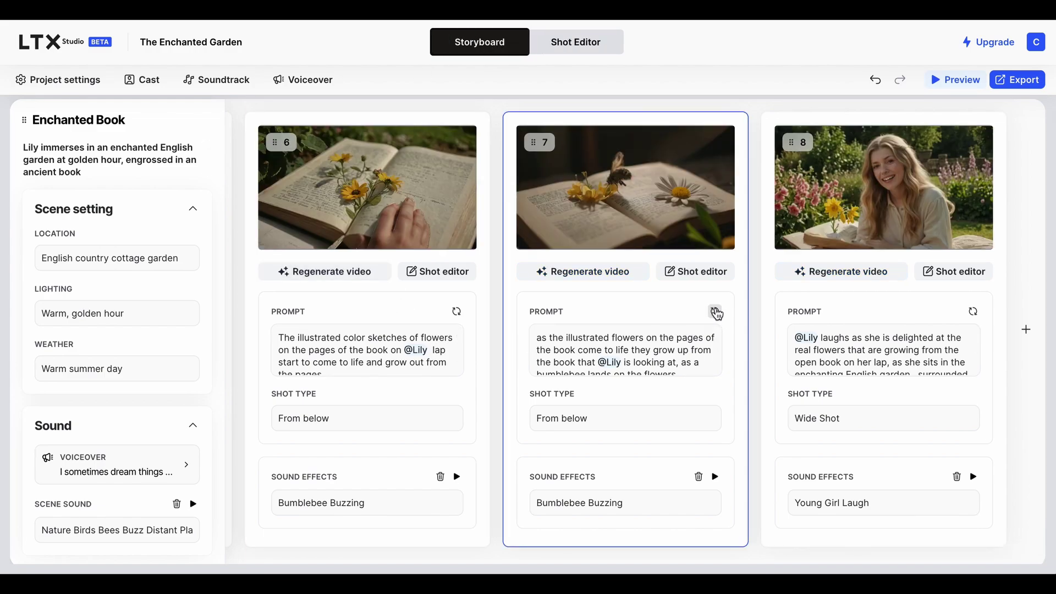
pyautogui.click(568, 418)
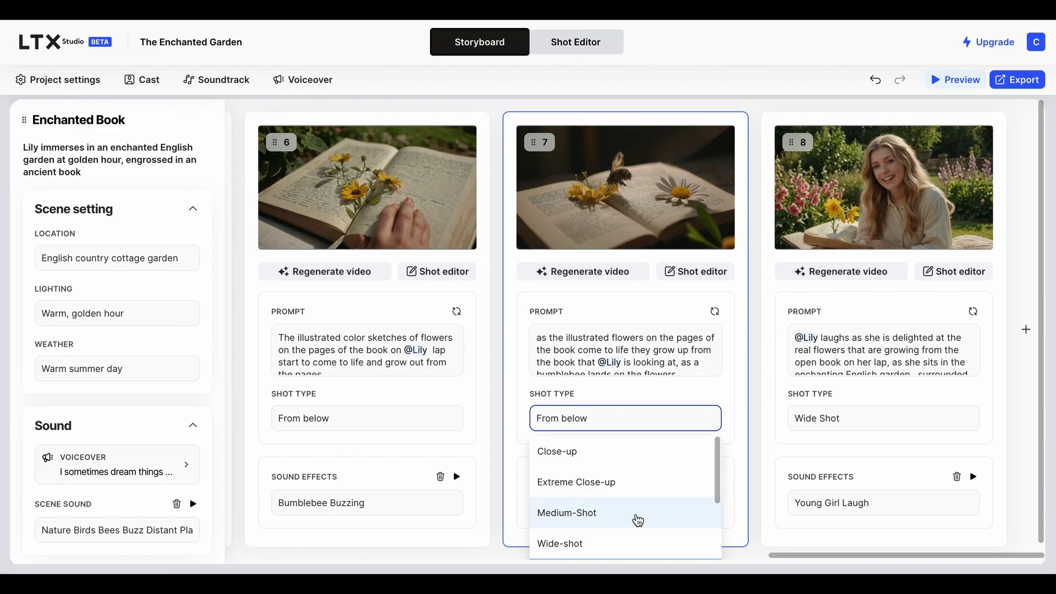
pyautogui.scroll(-3, 636, 517)
pyautogui.scroll(-3, 652, 528)
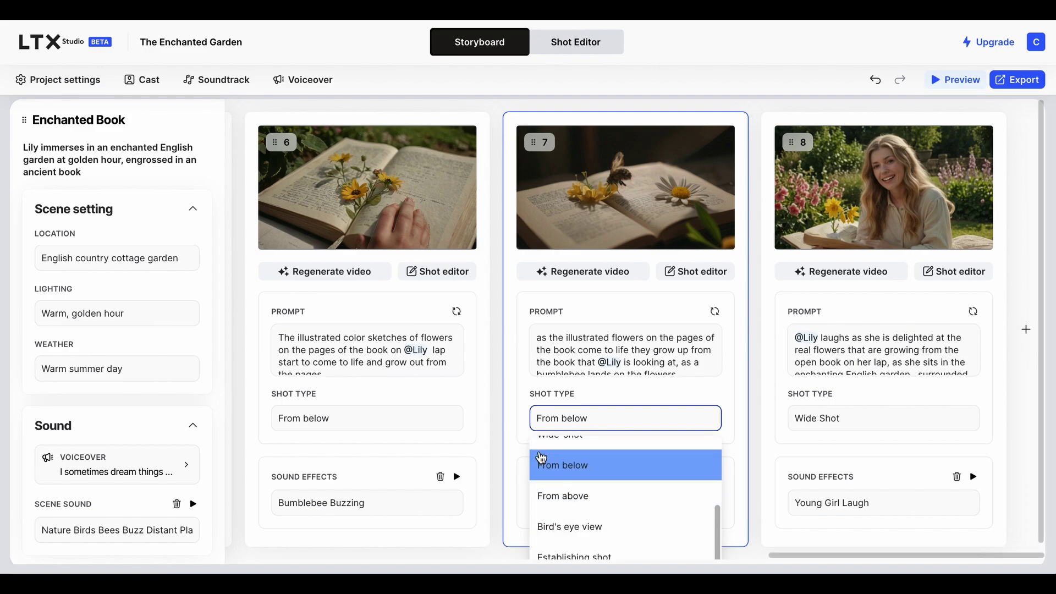
pyautogui.click(739, 374)
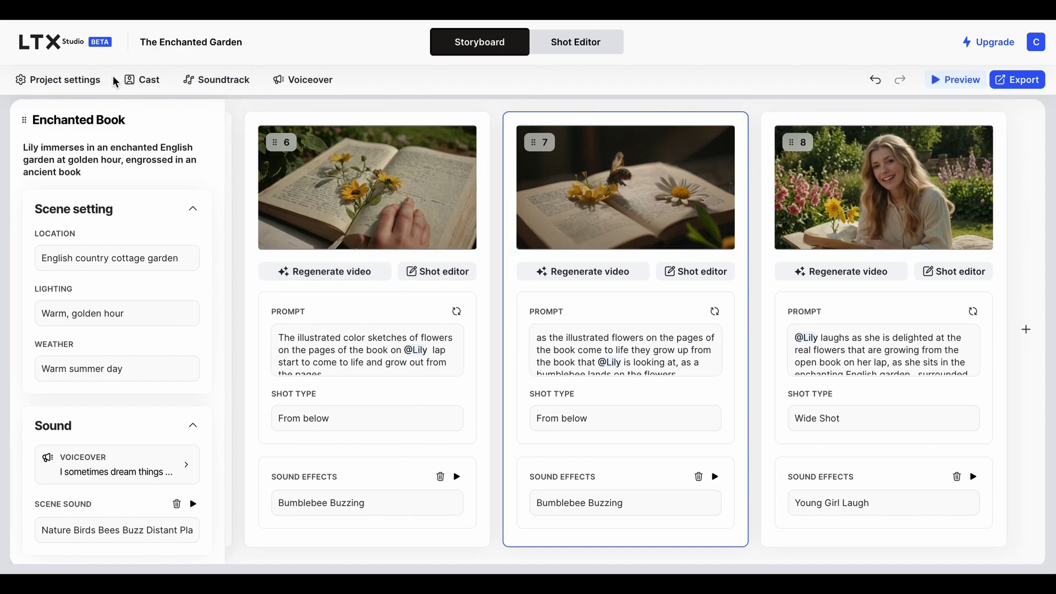
pyautogui.click(147, 79)
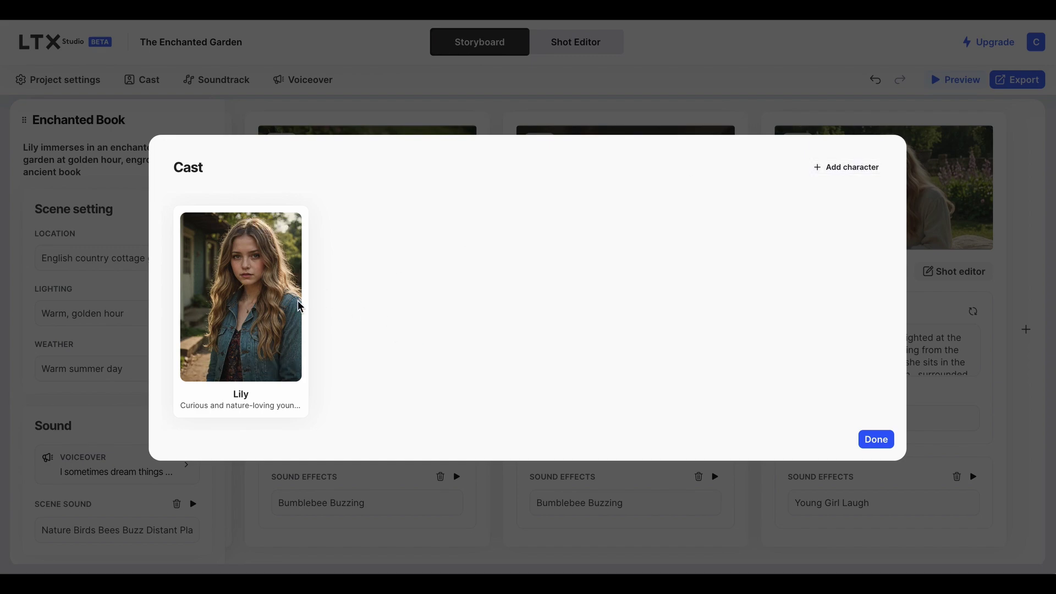
pyautogui.click(246, 301)
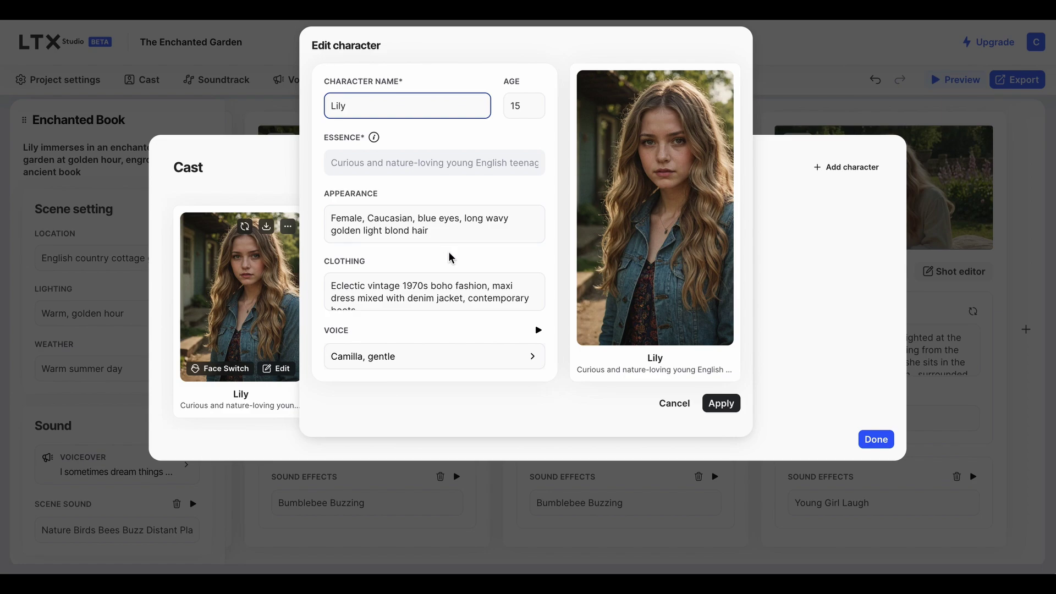
pyautogui.moveTo(376, 141)
pyautogui.click(721, 403)
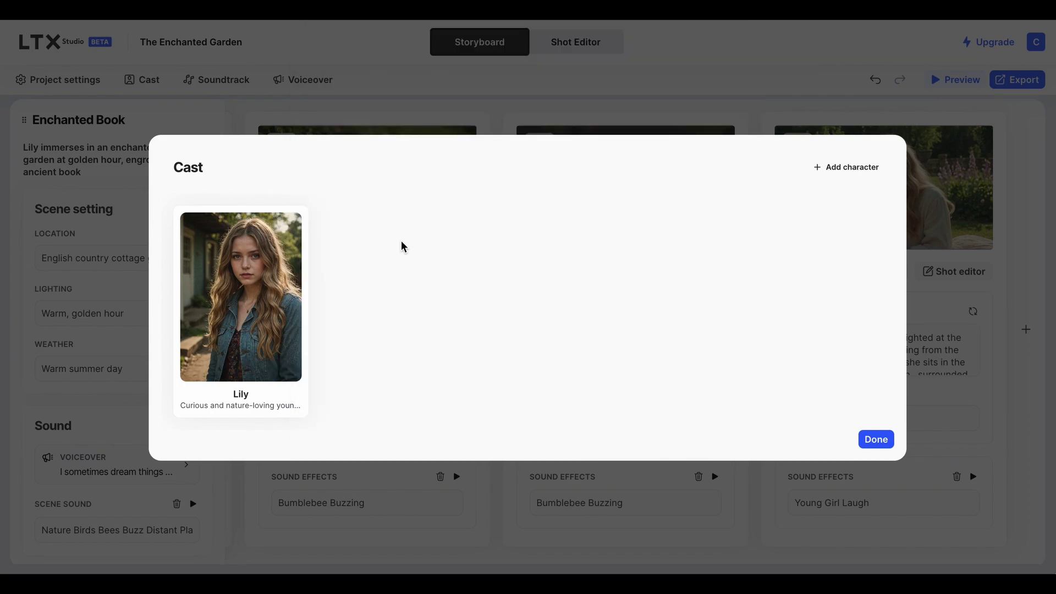
pyautogui.click(875, 439)
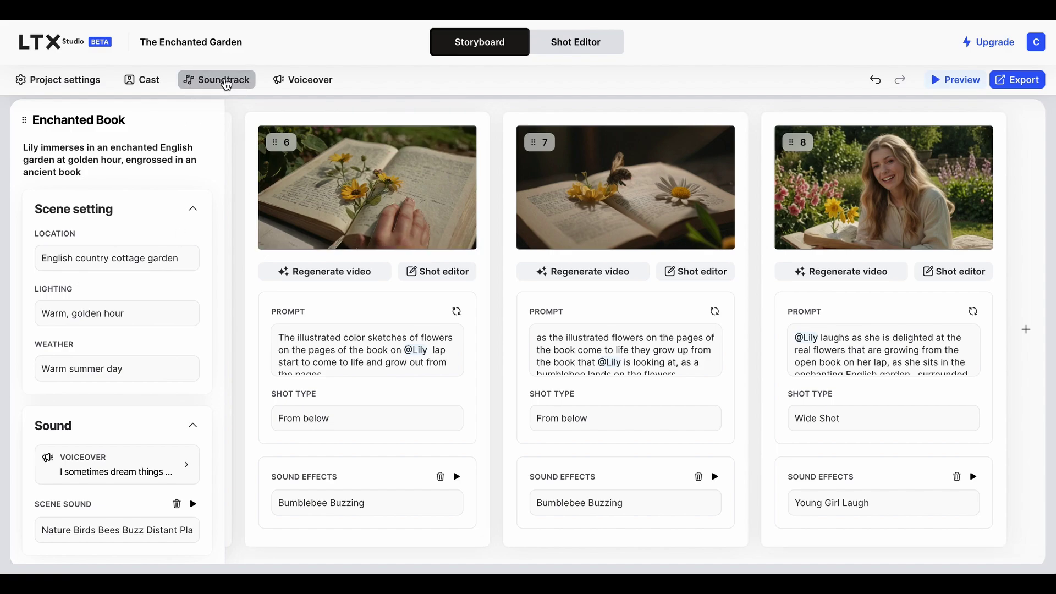
pyautogui.click(216, 79)
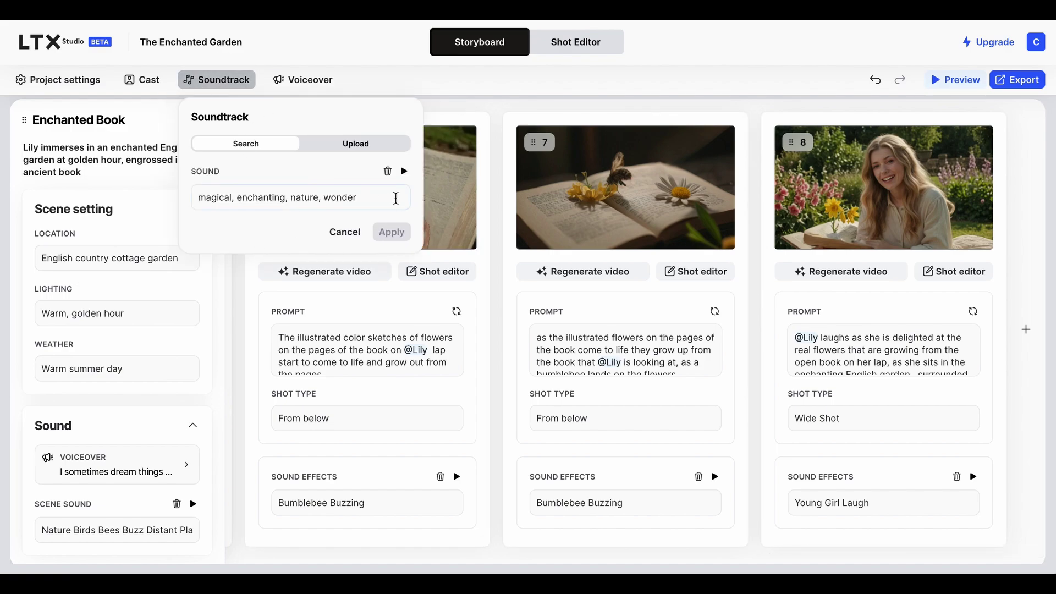
pyautogui.click(303, 80)
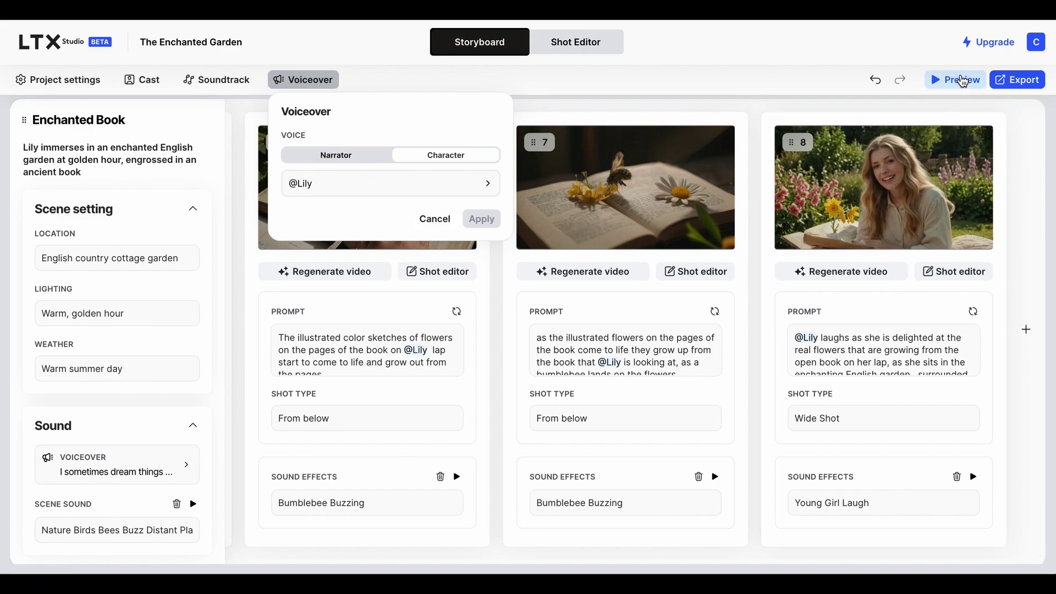
# Play the Enchanted Book scene in the Preview dialog, then close it
pyautogui.click(960, 82)
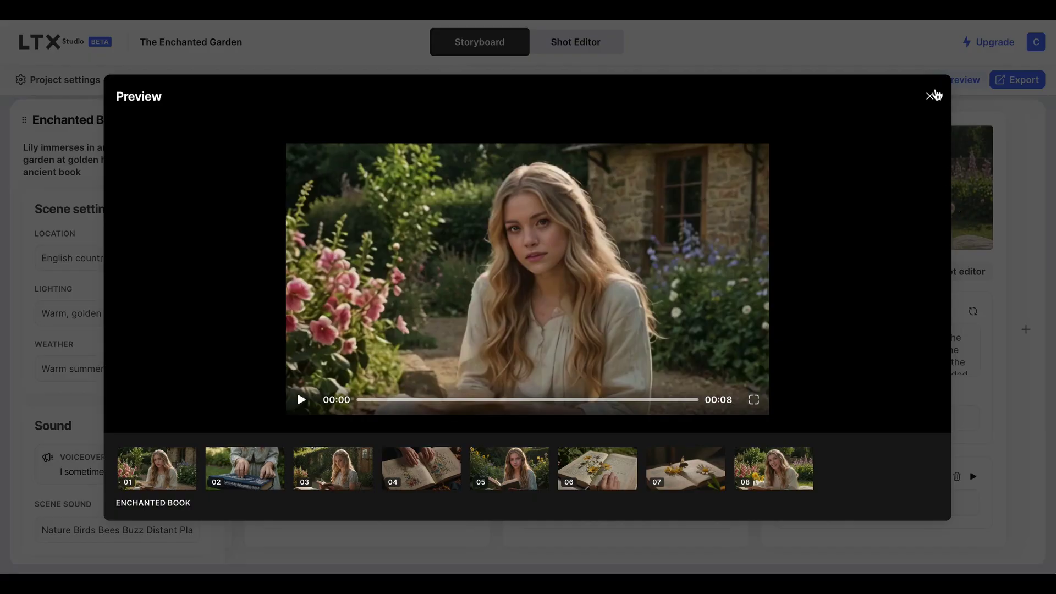
pyautogui.click(932, 94)
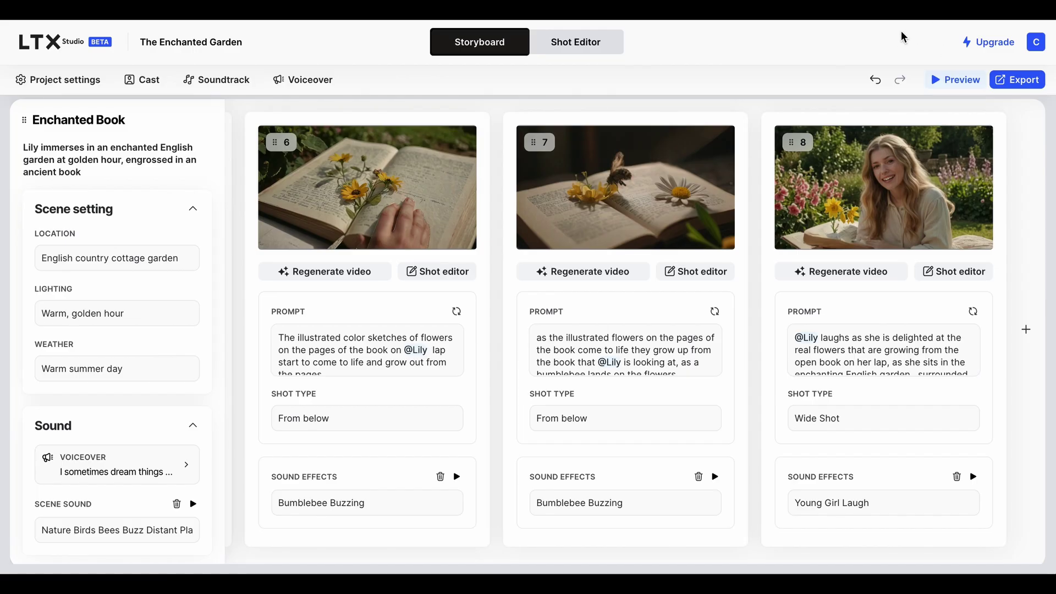
# Show the Export options: Pitch Deck, Editing Package and MP4 Video
pyautogui.click(1022, 85)
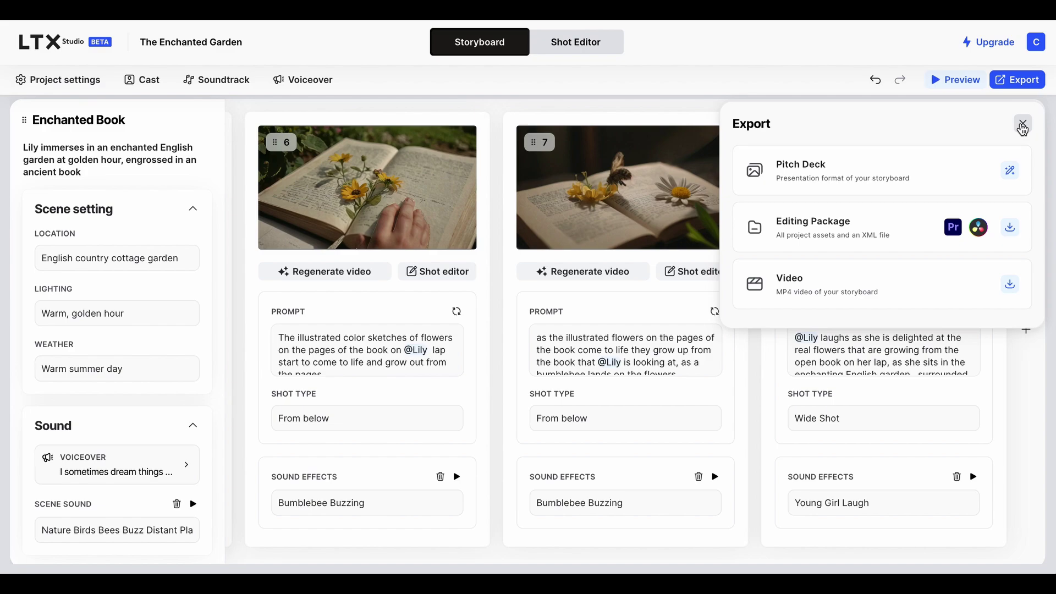
# Dismiss Export and browse the subscription plans on the Pricing page from the account menu
pyautogui.click(1022, 125)
pyautogui.click(1037, 42)
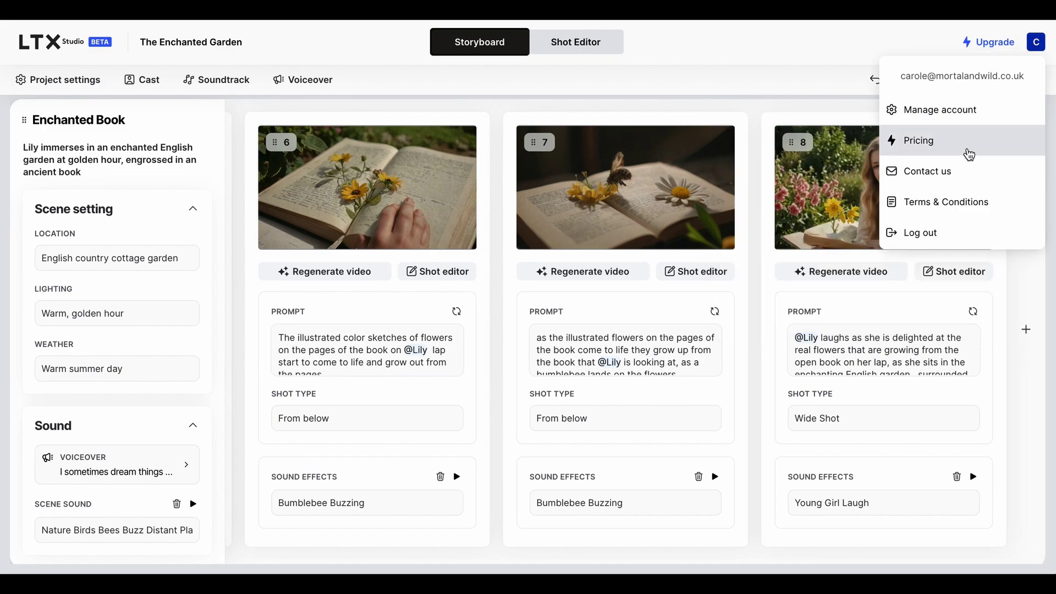
pyautogui.click(924, 144)
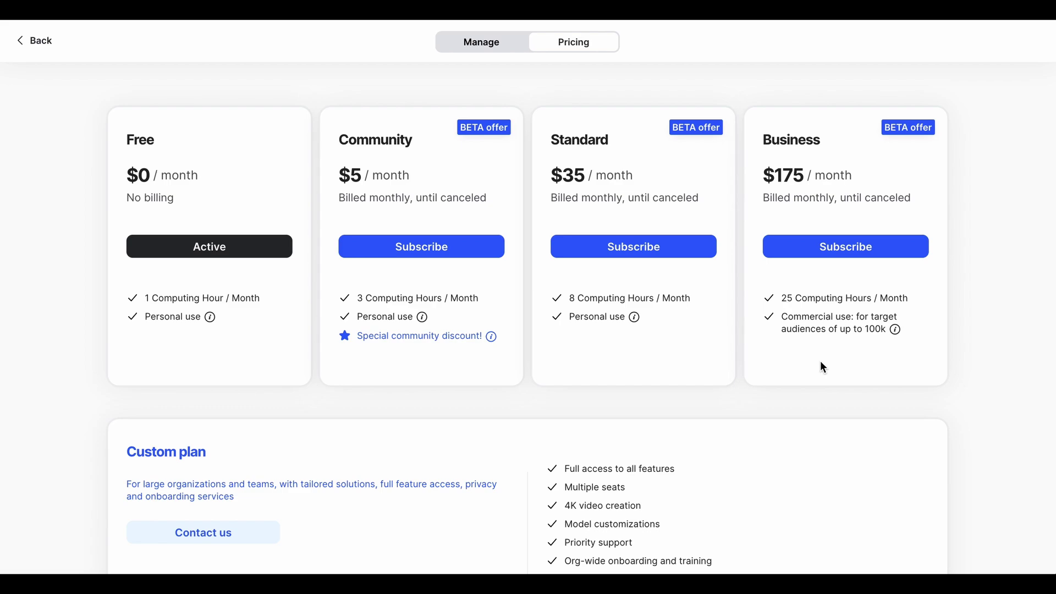
pyautogui.scroll(-1, 820, 361)
pyautogui.scroll(-4, 837, 300)
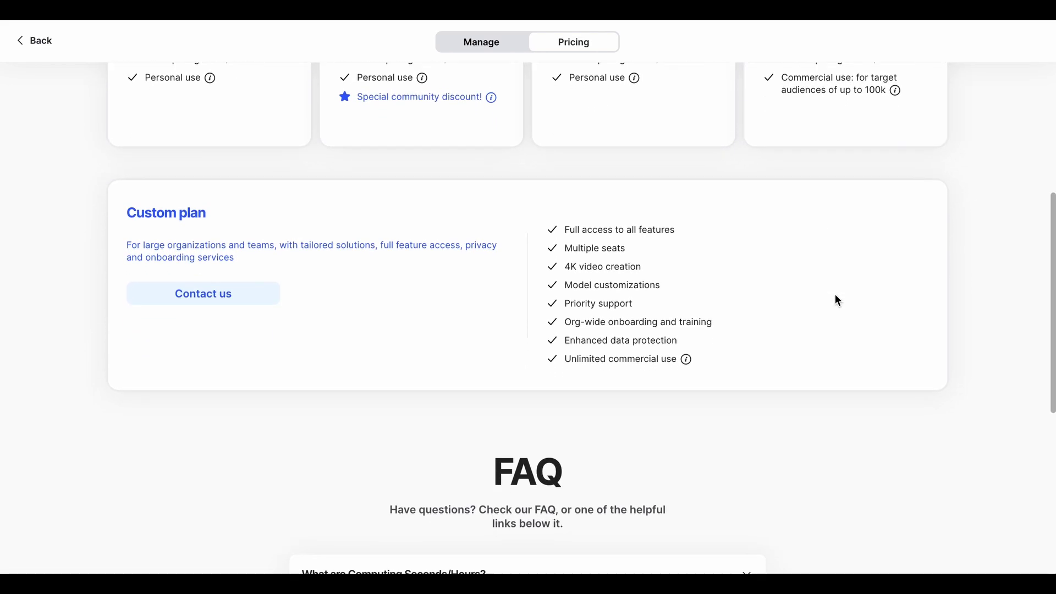
pyautogui.scroll(-6, 245, 347)
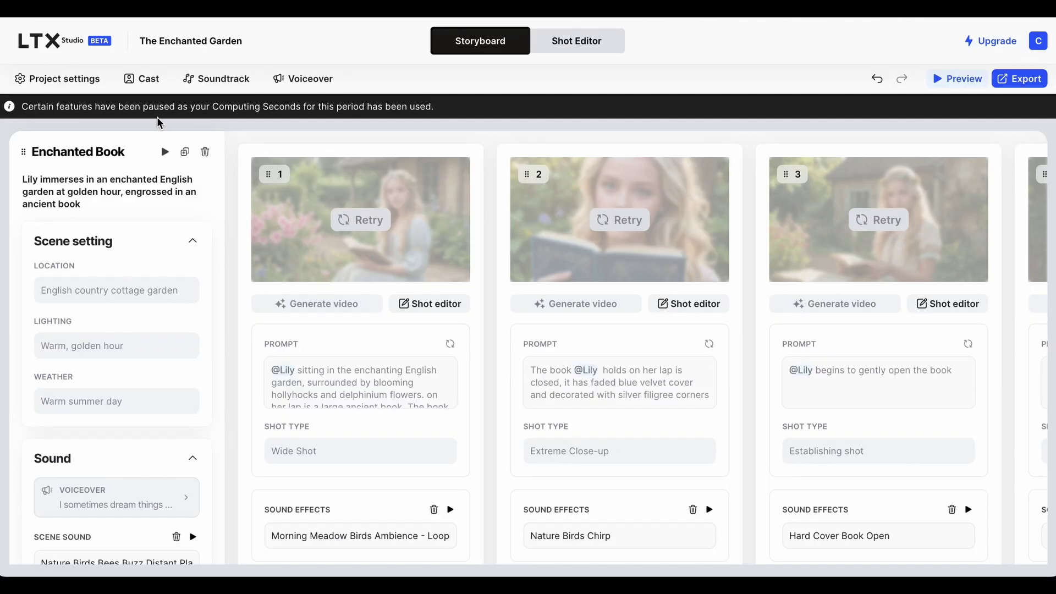
# Open Project settings and inspect the Fairy tale Video Style field
pyautogui.click(72, 81)
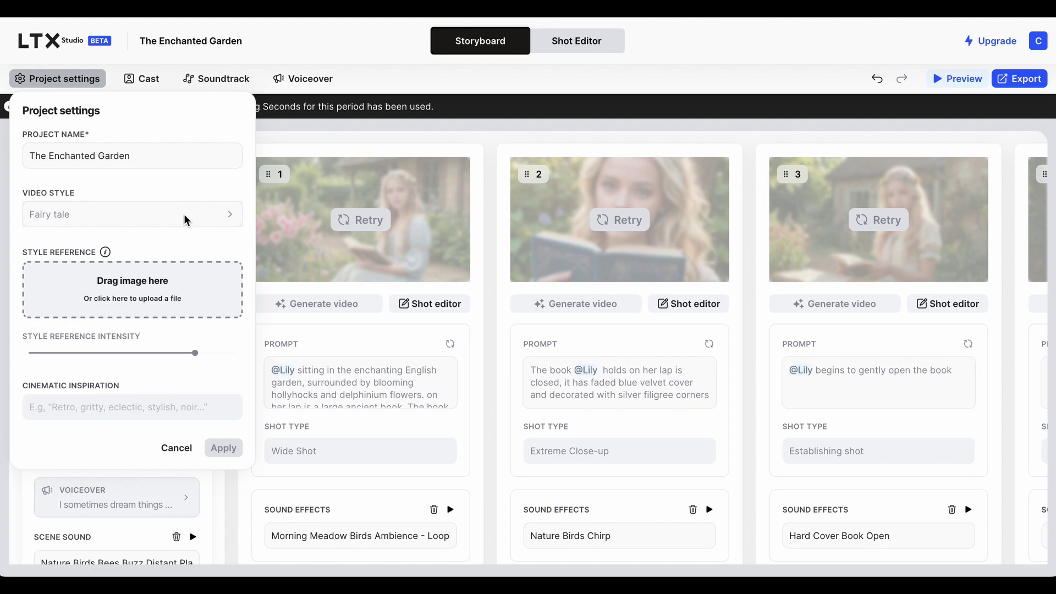
pyautogui.click(161, 214)
# Play the storyboard preview with its shot thumbnails, then close it
pyautogui.click(947, 79)
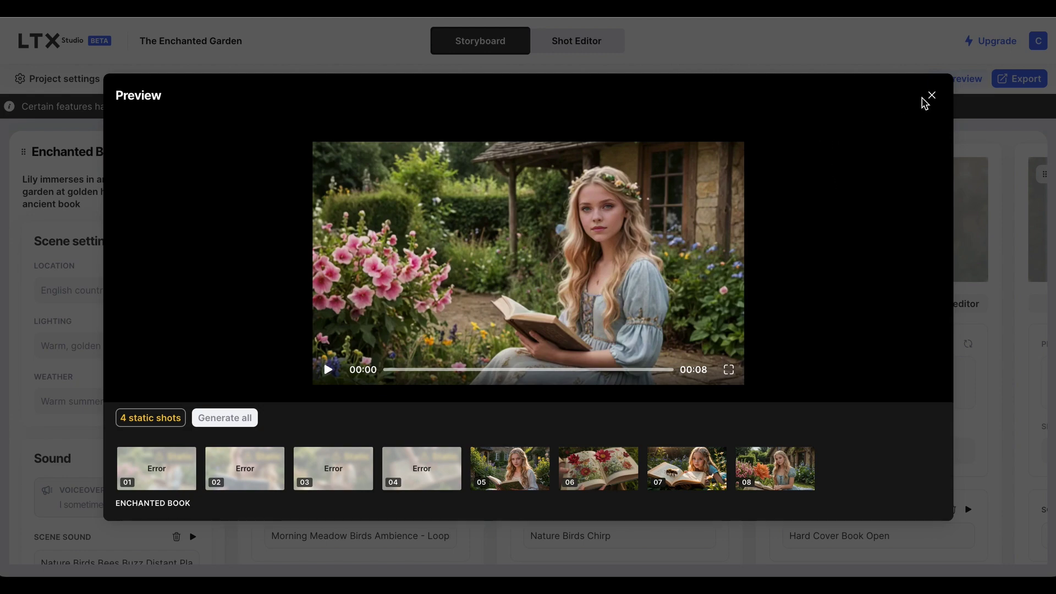
pyautogui.click(930, 97)
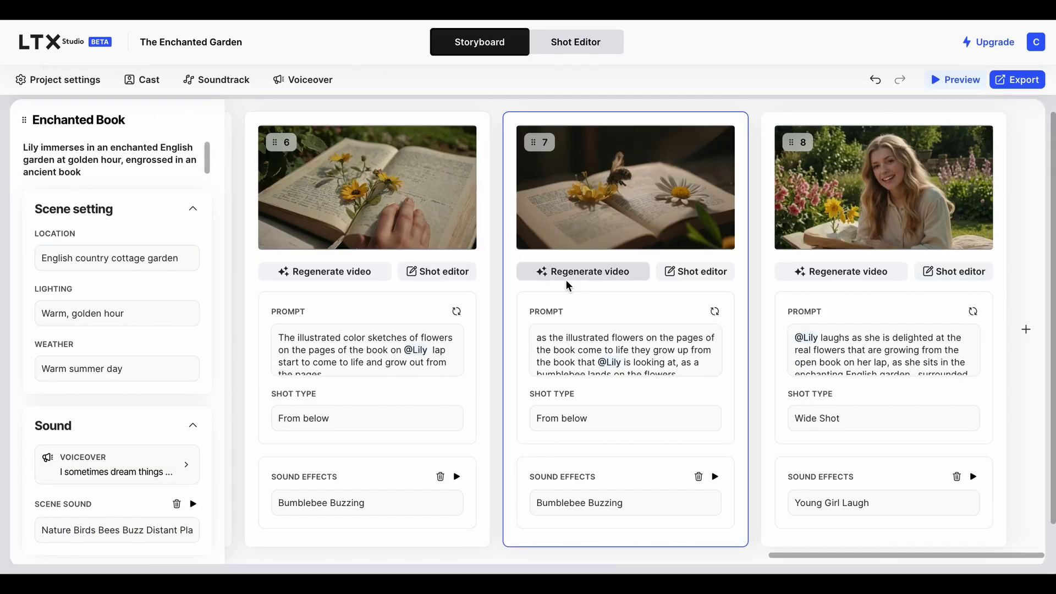
pyautogui.hscroll(-10, 398, 281)
pyautogui.hscroll(-3, 398, 281)
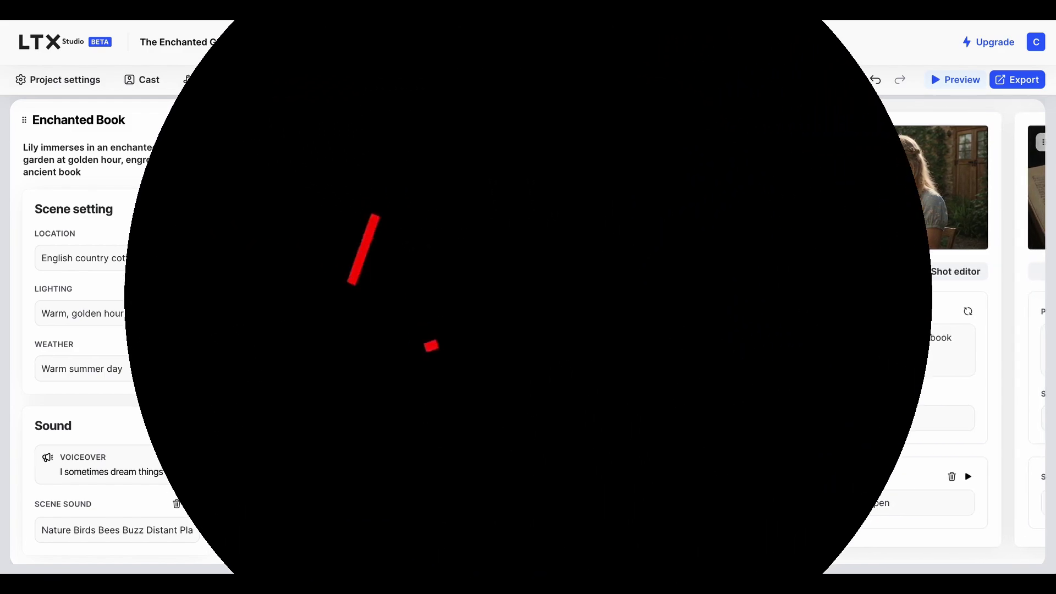